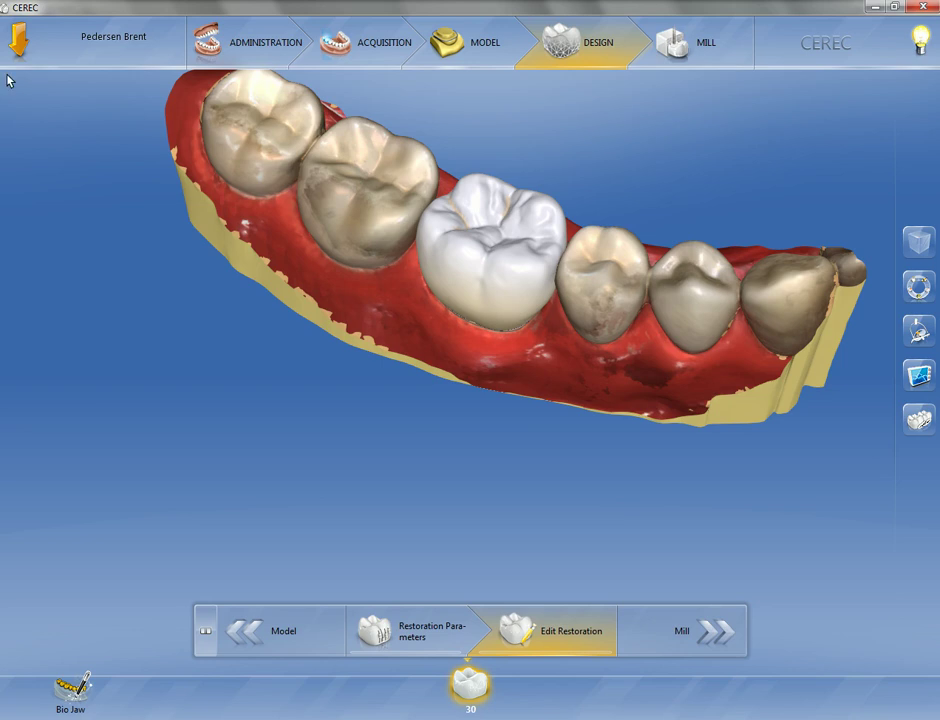
Save the current tooth 30 crown design case from the main toolbar
{"action": "left_click", "coordinate": [14, 42]}
{"action": "left_click", "coordinate": [110, 48]}
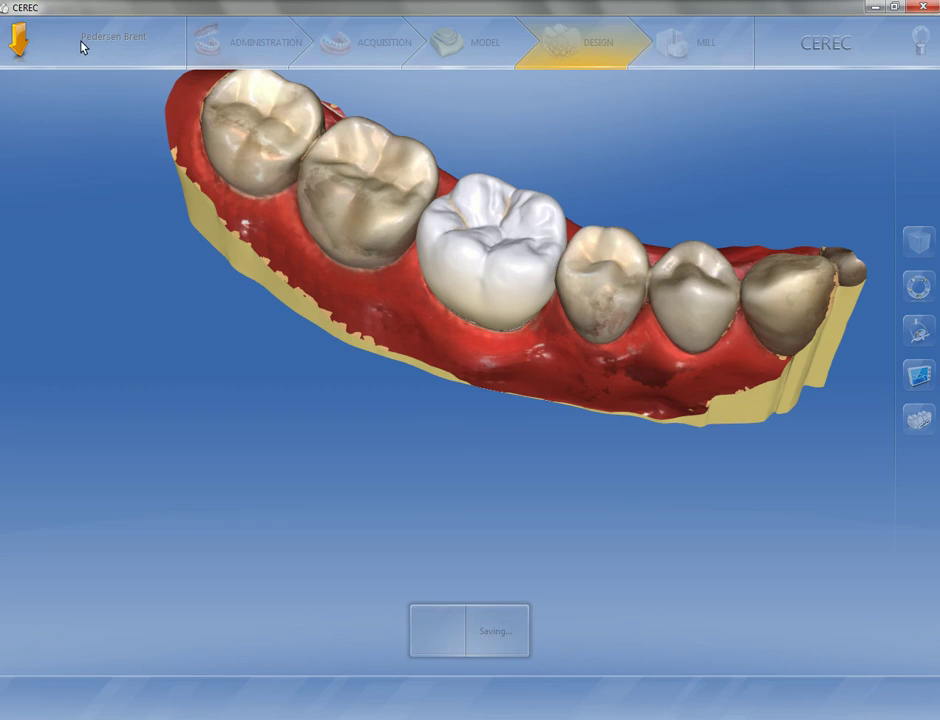
Switch the case over to the Sirona Connect module from the main toolbar
{"action": "left_click", "coordinate": [14, 42]}
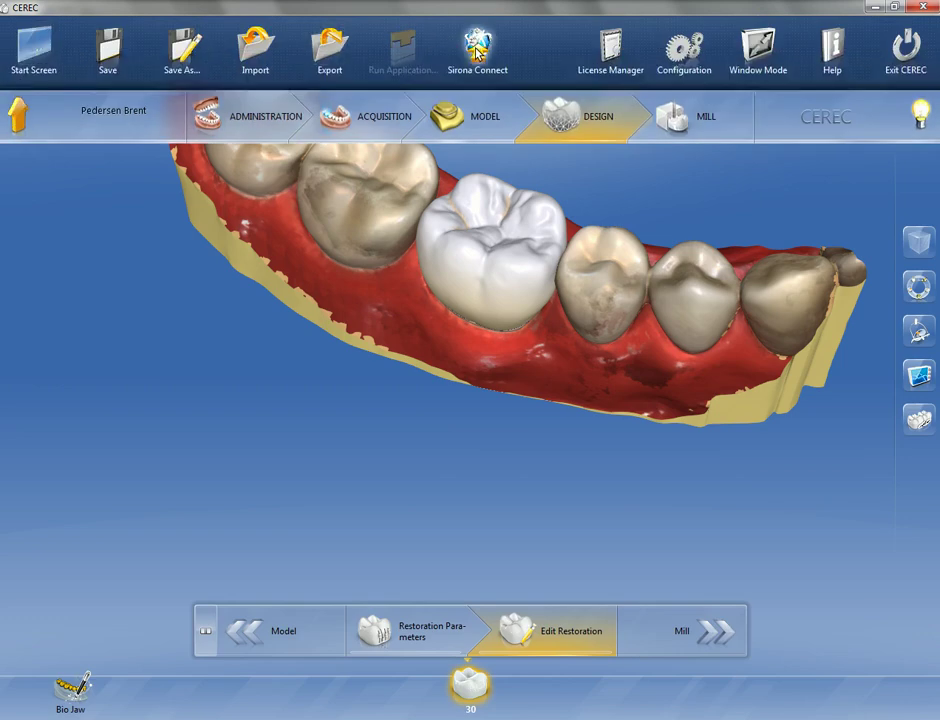
{"action": "left_click", "coordinate": [332, 40]}
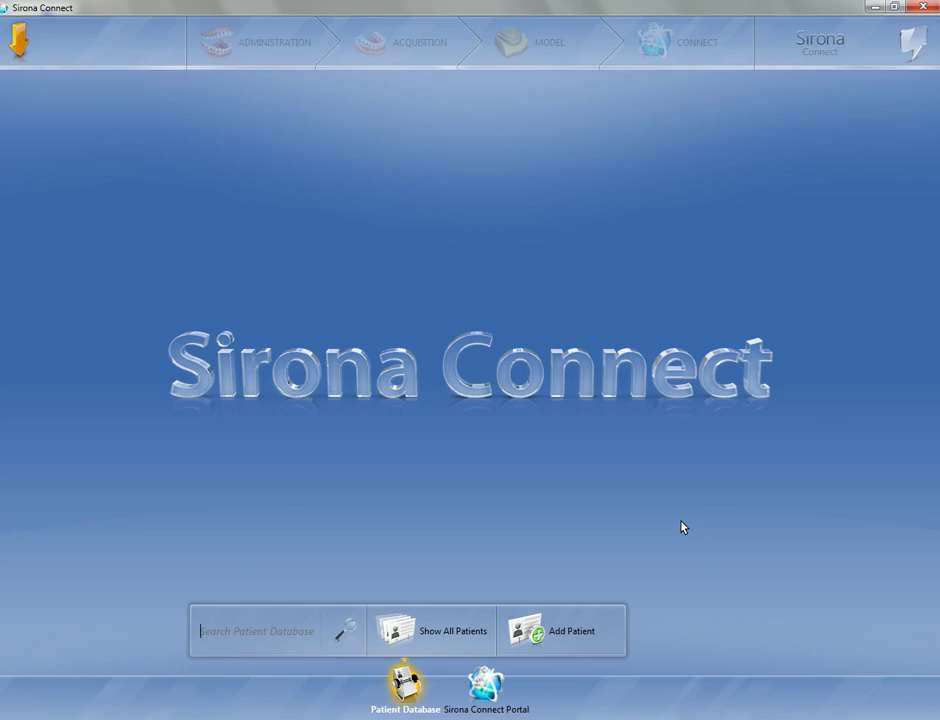
Add a patient named 'test test' with a patient ID and open a new case for them
{"action": "left_click", "coordinate": [562, 635]}
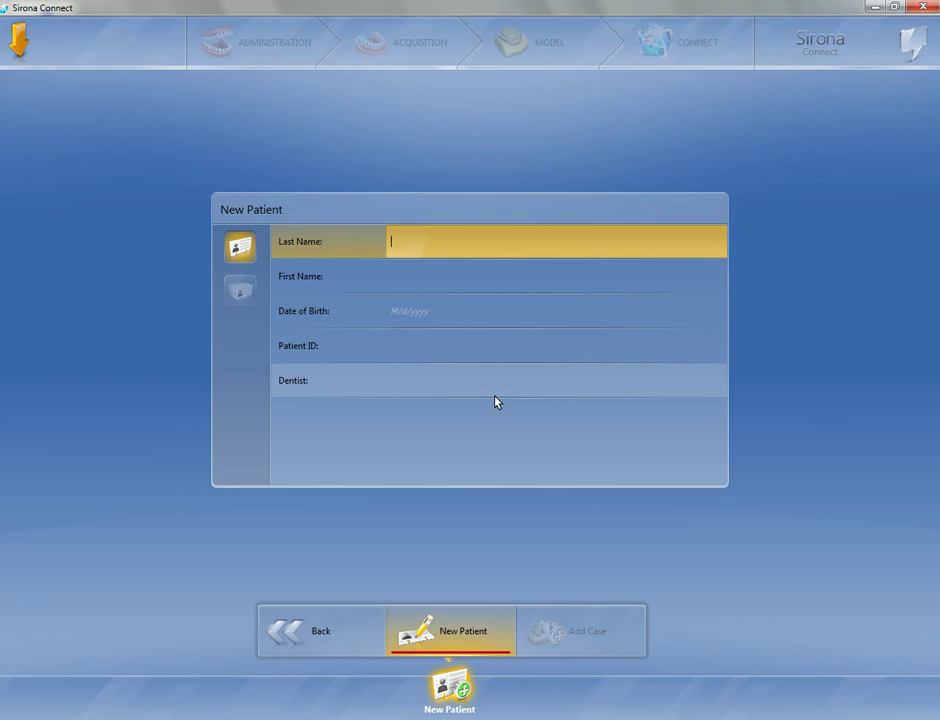
{"action": "type", "text": "test"}
{"action": "key", "text": "Tab"}
{"action": "type", "text": "test"}
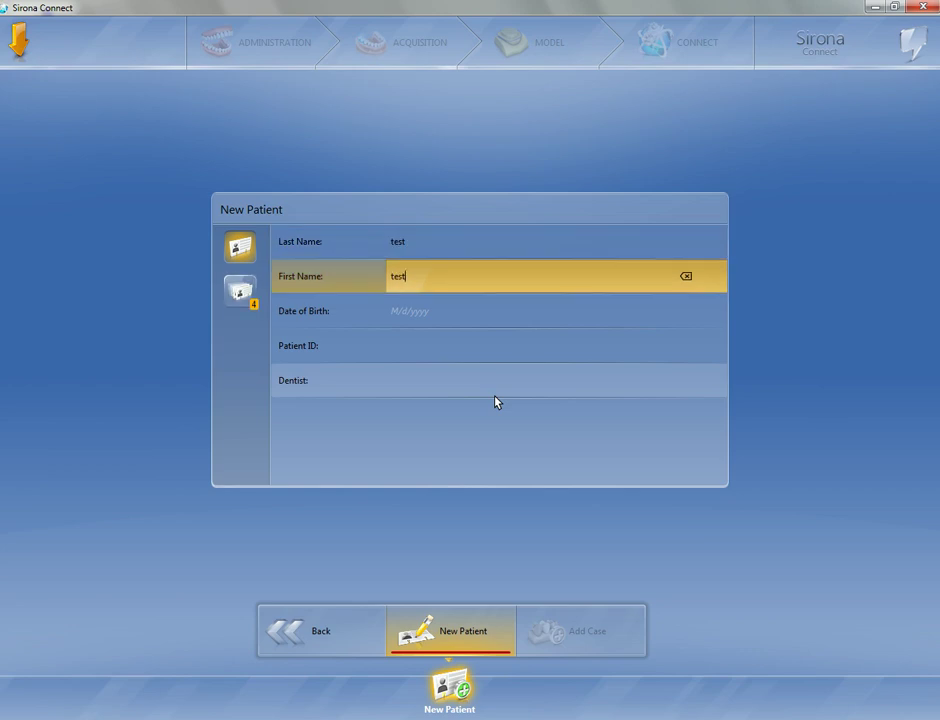
{"action": "left_click", "coordinate": [422, 346]}
{"action": "type", "text": "1"}
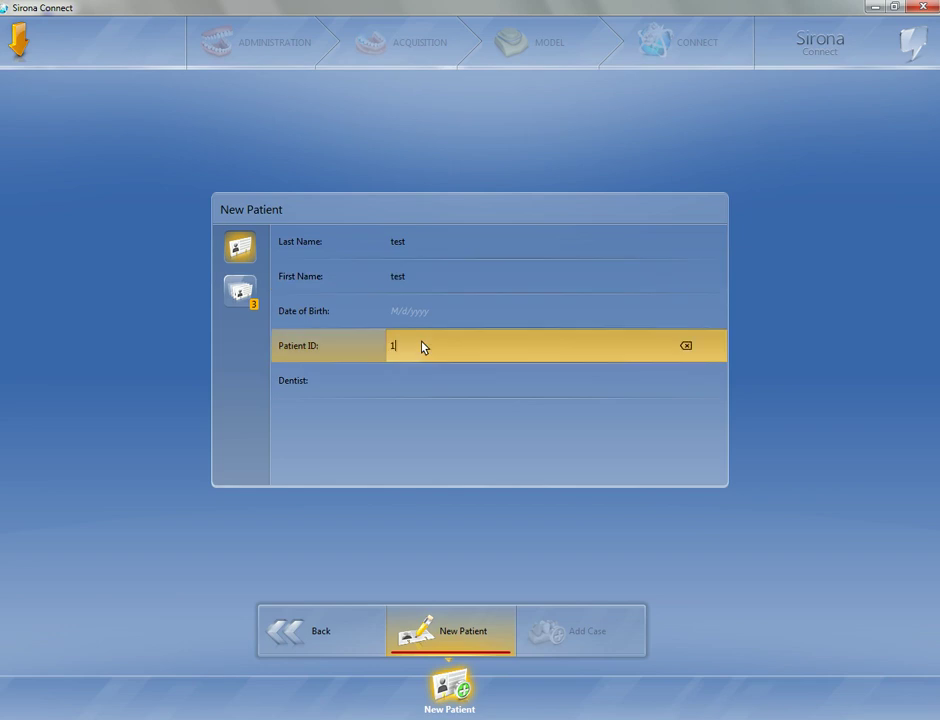
{"action": "type", "text": "2345"}
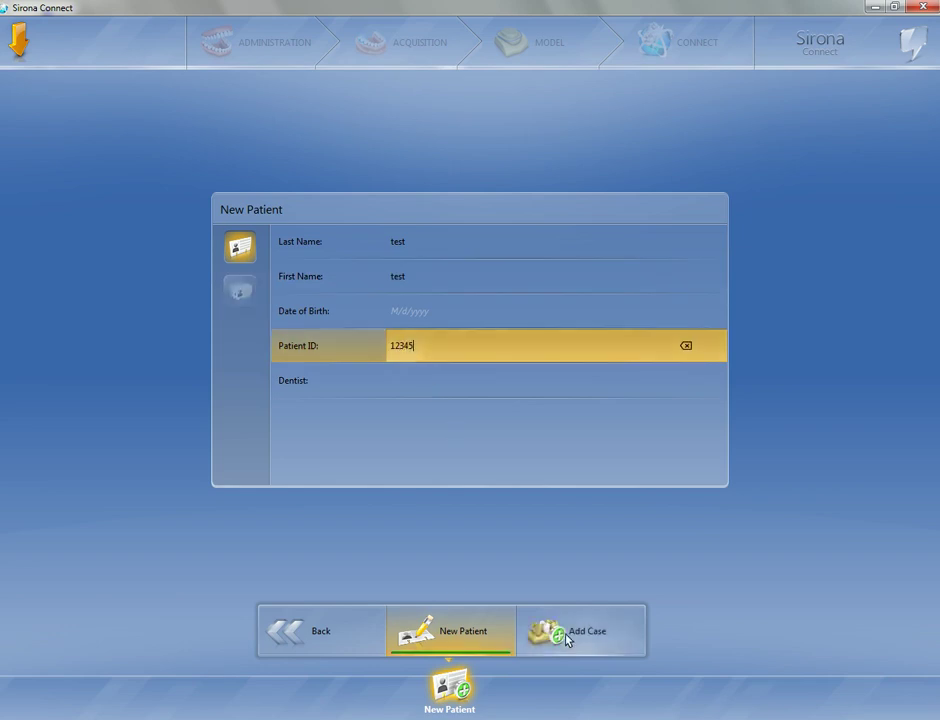
{"action": "left_click", "coordinate": [566, 640]}
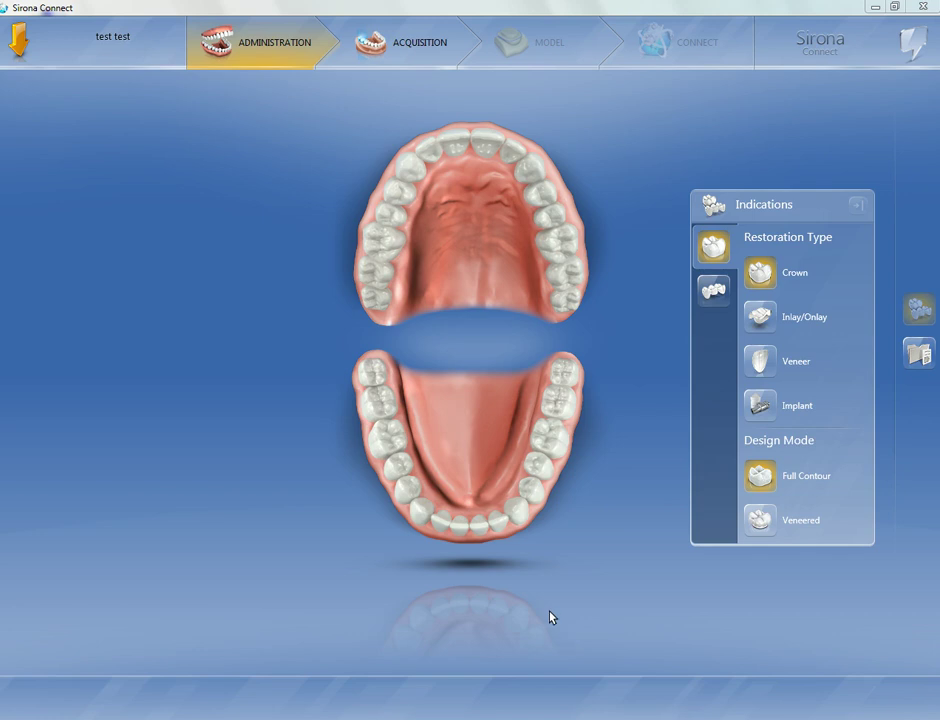
Define a Zirconium Oxide crown on tooth 30 and move on to the Acquisition stage
{"action": "left_click", "coordinate": [386, 440]}
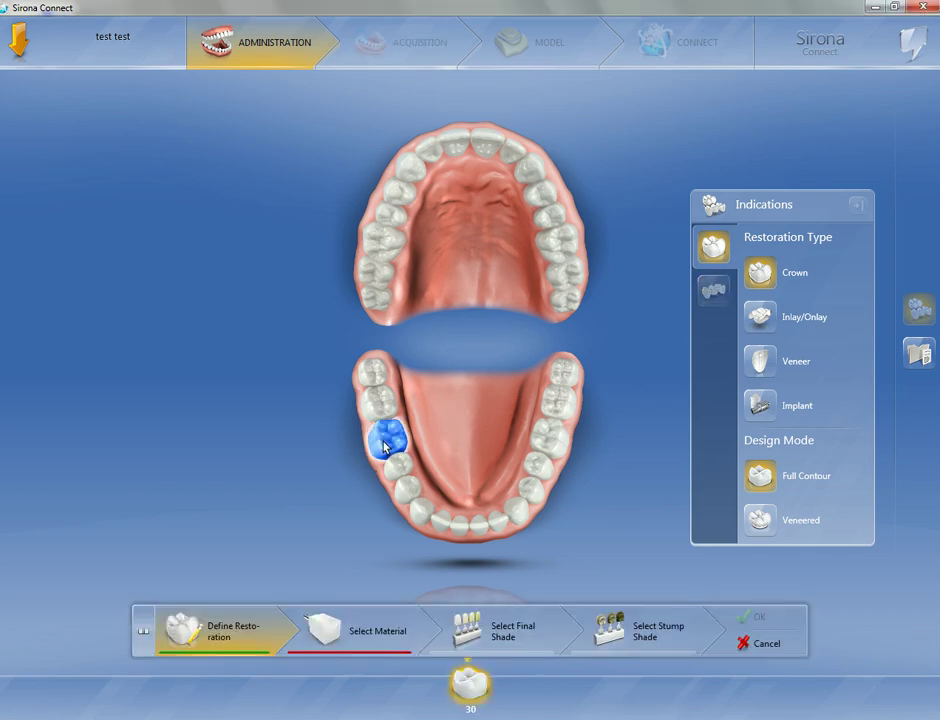
{"action": "left_click", "coordinate": [358, 624]}
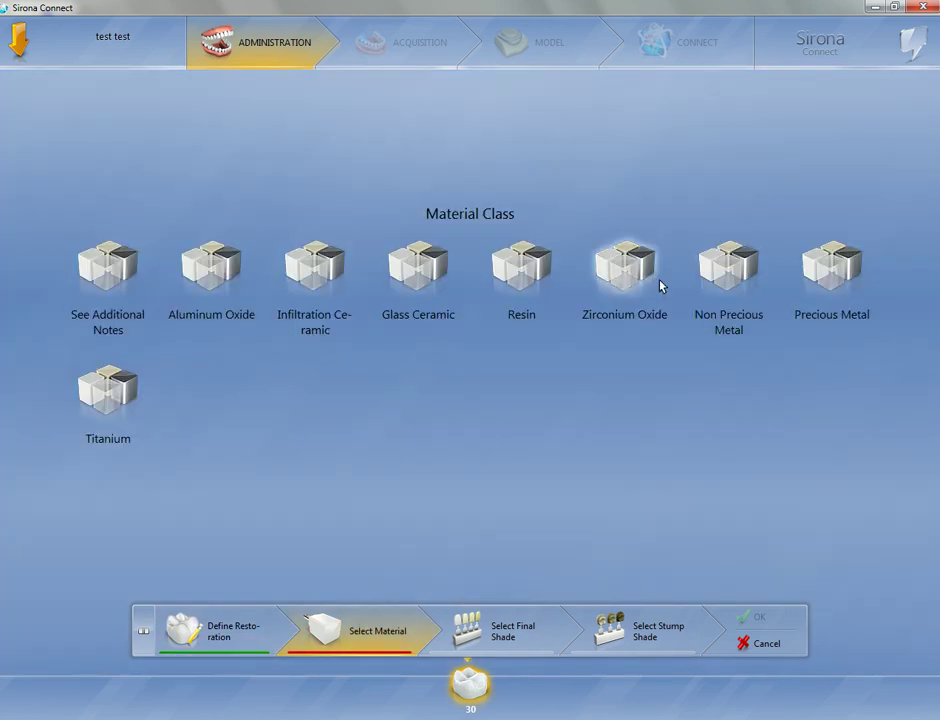
{"action": "left_click", "coordinate": [628, 270]}
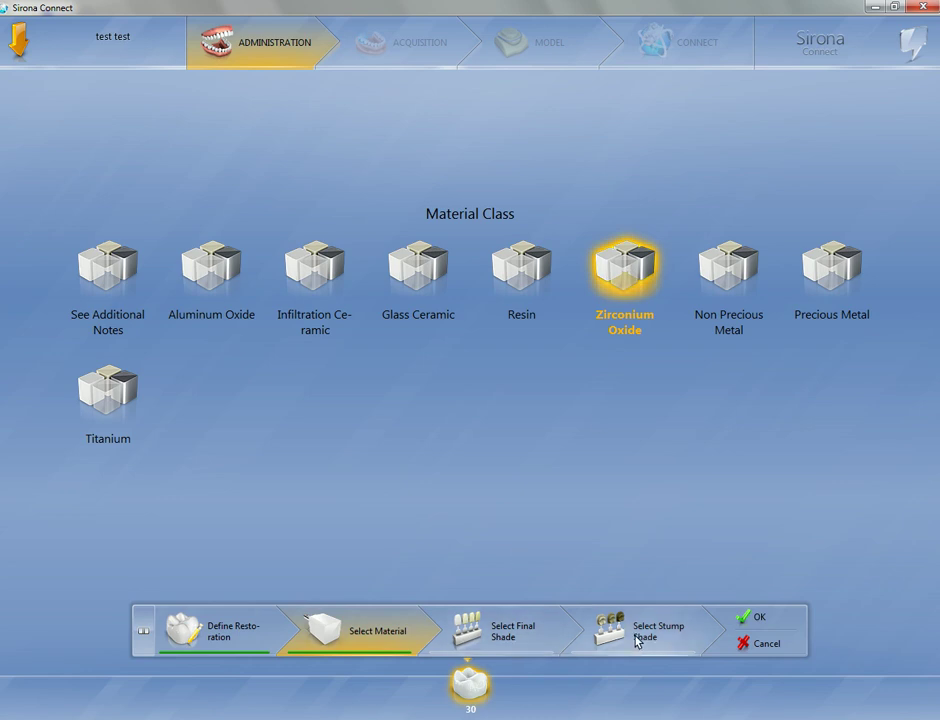
{"action": "left_click", "coordinate": [745, 618]}
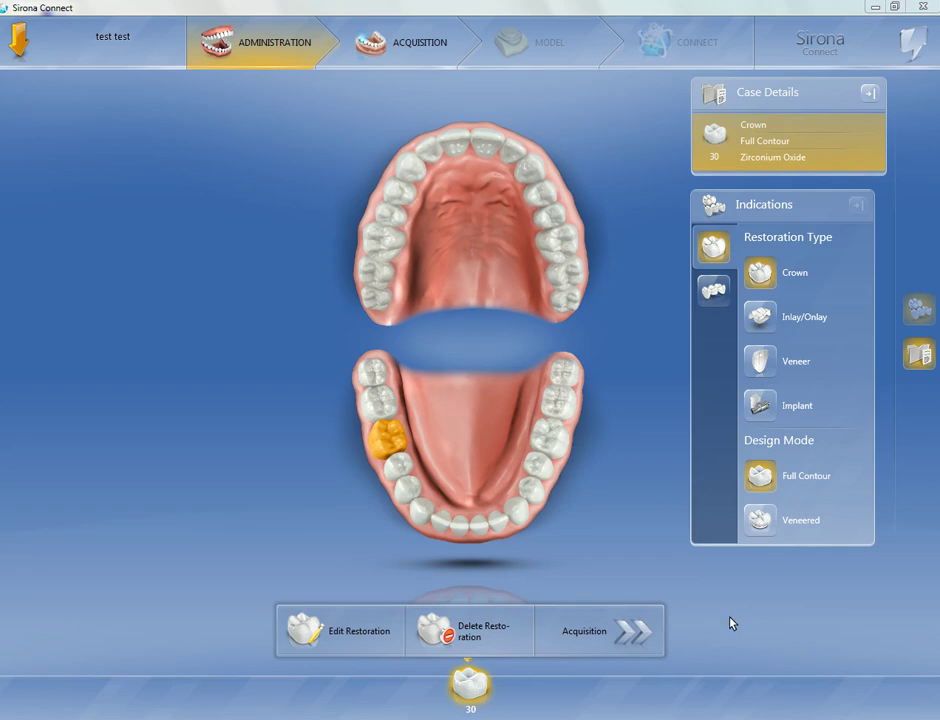
{"action": "left_click", "coordinate": [606, 630]}
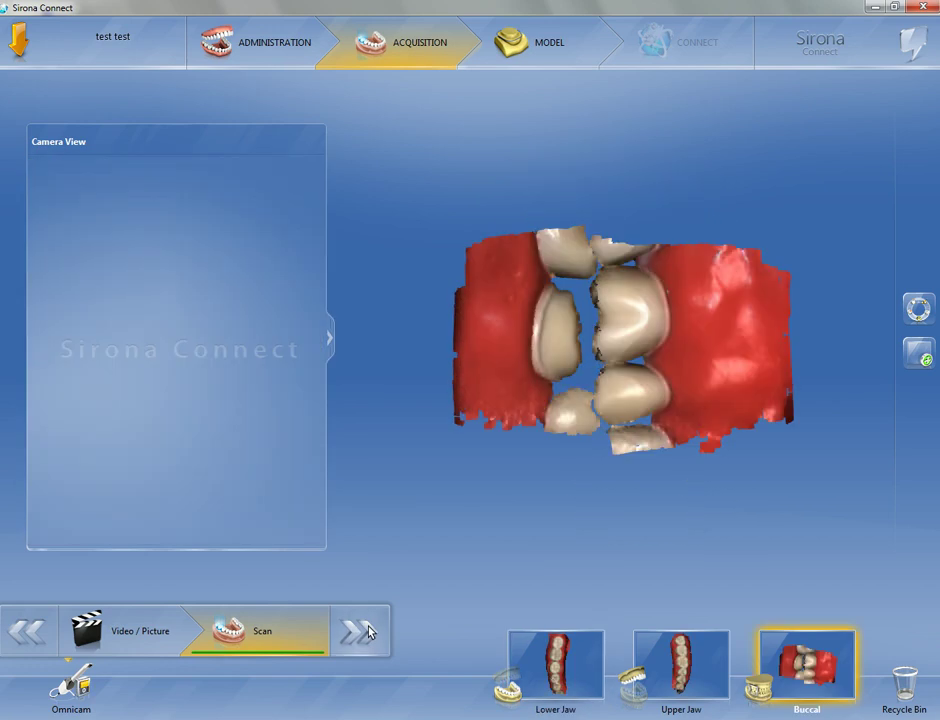
Advance from the jaw and buccal bite scans to the Model stage
{"action": "left_click", "coordinate": [360, 631]}
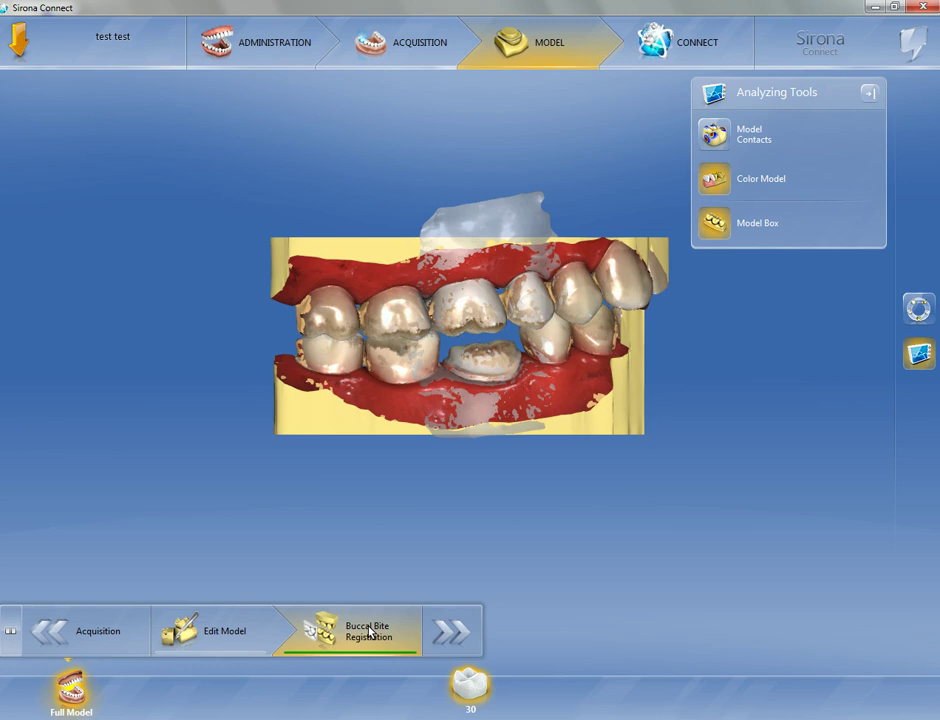
Show Model Contacts on both jaws, then continue to the Draw Margin phase
{"action": "left_click", "coordinate": [715, 143]}
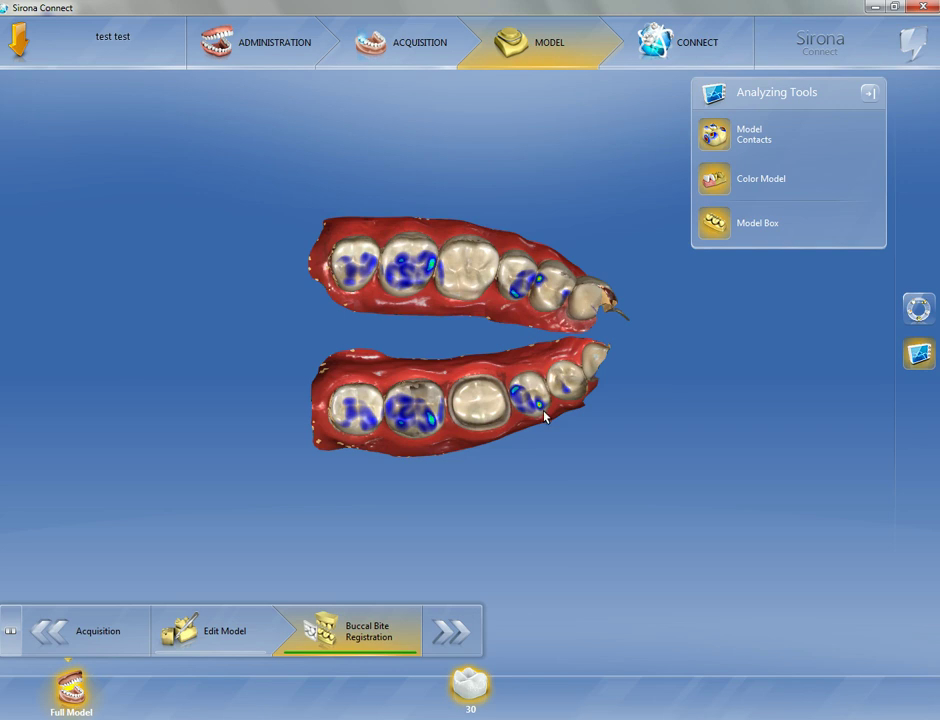
{"action": "left_click", "coordinate": [457, 630]}
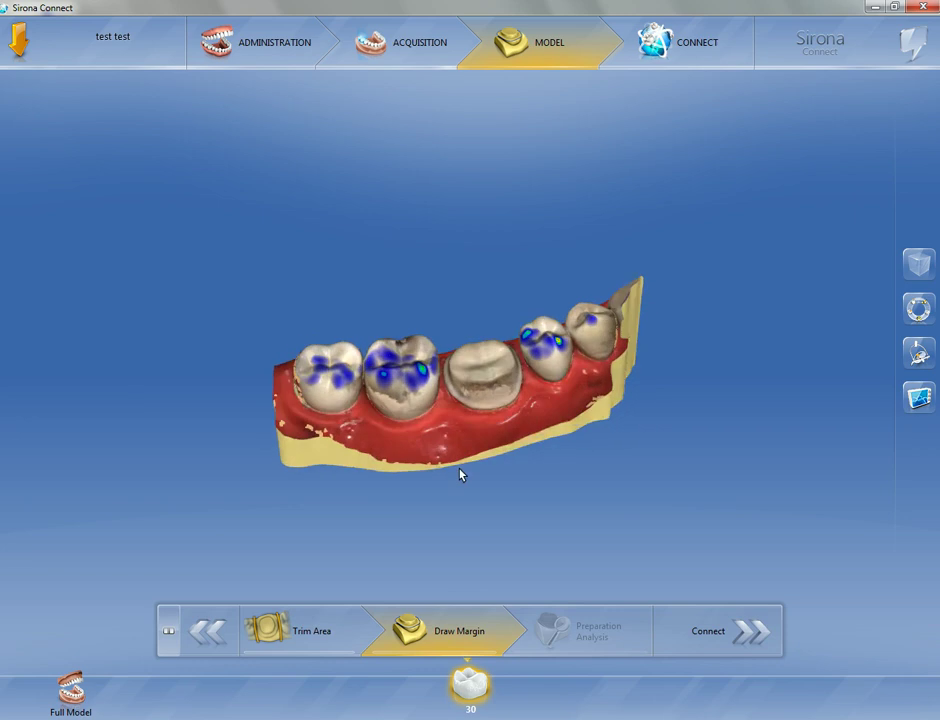
Zoom in and trace a closed margin line around the tooth 30 preparation
{"action": "scroll", "coordinate": [472, 360], "scroll_direction": "up", "scroll_amount": 5}
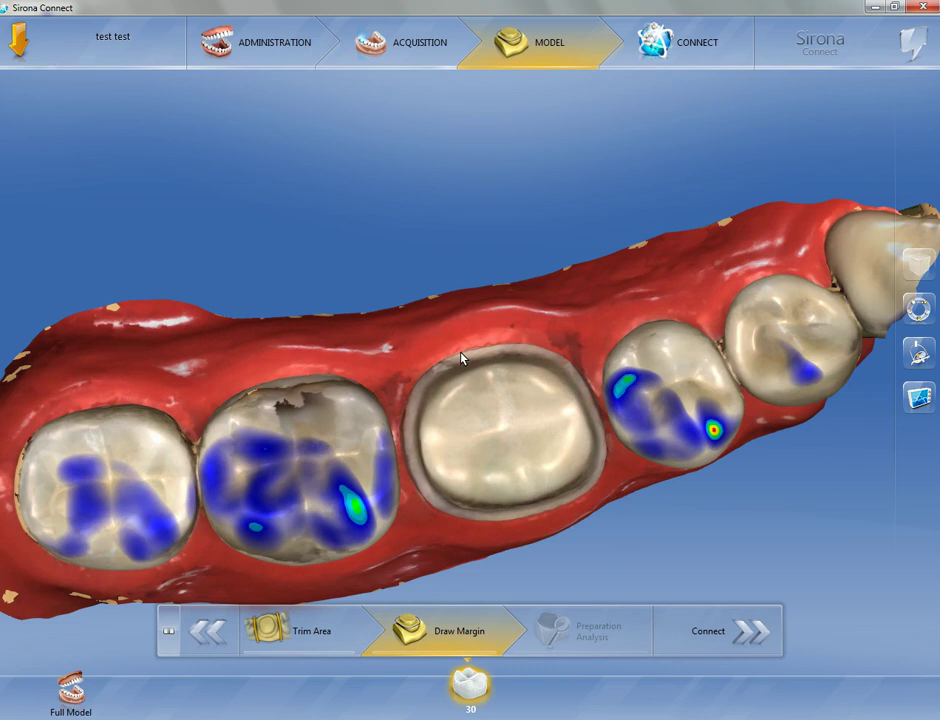
{"action": "left_click", "coordinate": [462, 357]}
{"action": "left_click", "coordinate": [462, 358]}
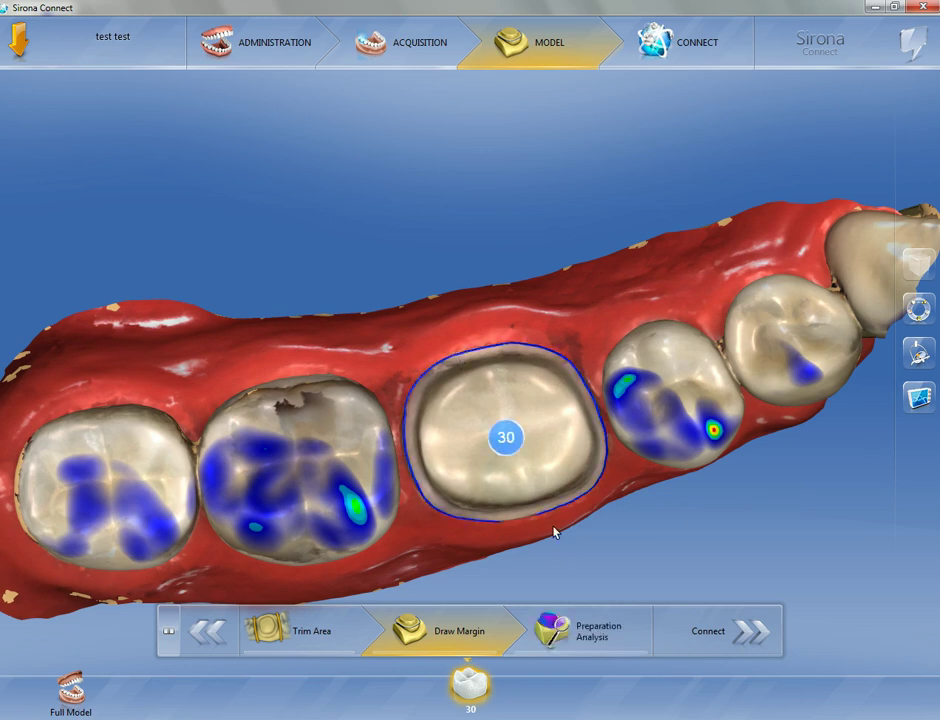
Tilt the jaw and redraw the margin segment along the gumline, then return to top view
{"action": "middle_click_drag", "start_coordinate": [562, 556], "coordinate": [480, 496]}
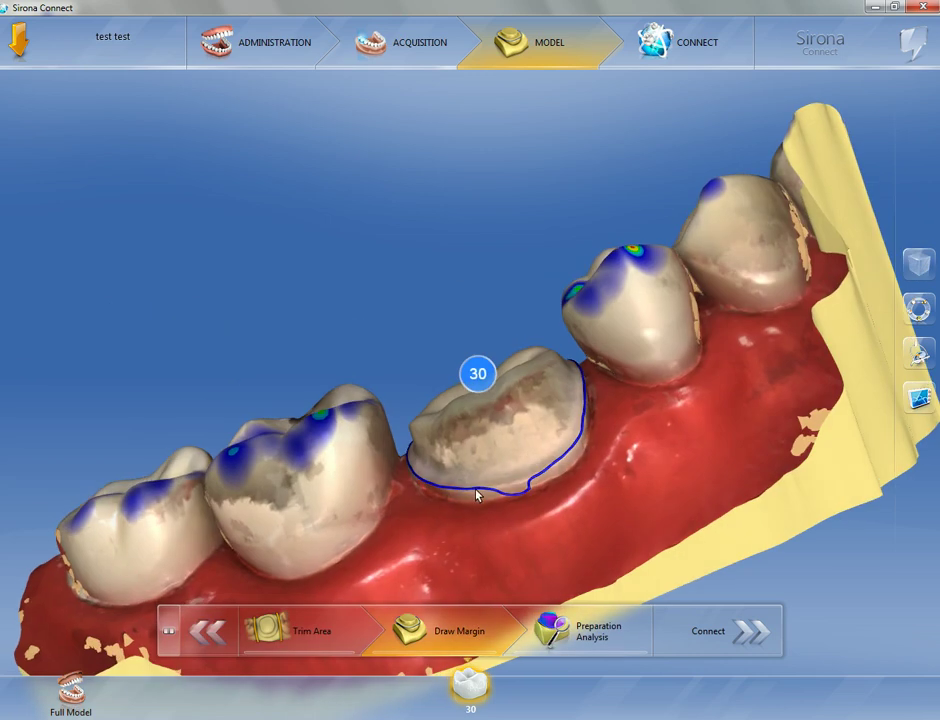
{"action": "left_click", "coordinate": [533, 477]}
{"action": "left_click", "coordinate": [533, 481]}
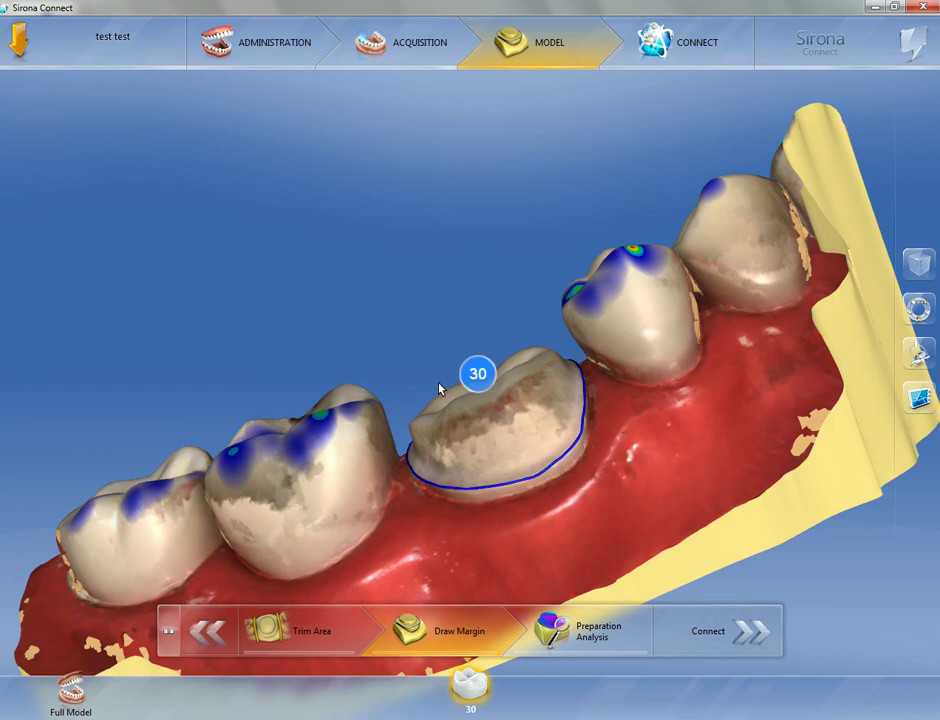
{"action": "middle_click_drag", "start_coordinate": [441, 384], "coordinate": [521, 427]}
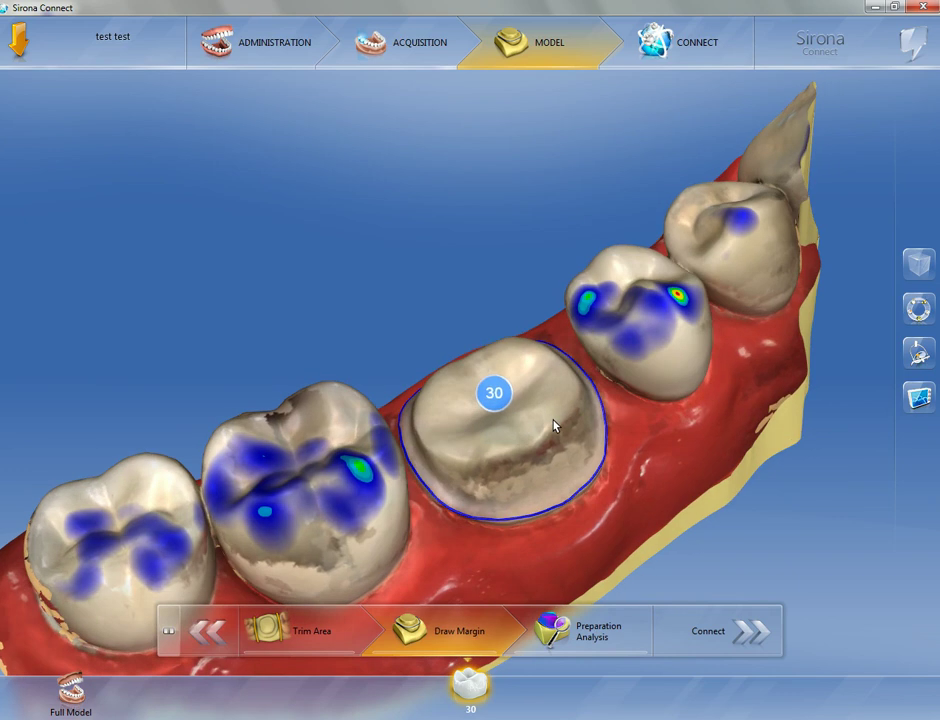
Run Preparation Analysis to show tooth 30's 0.00–4.00 mm clearance map, then expand the main menu
{"action": "left_click", "coordinate": [598, 630]}
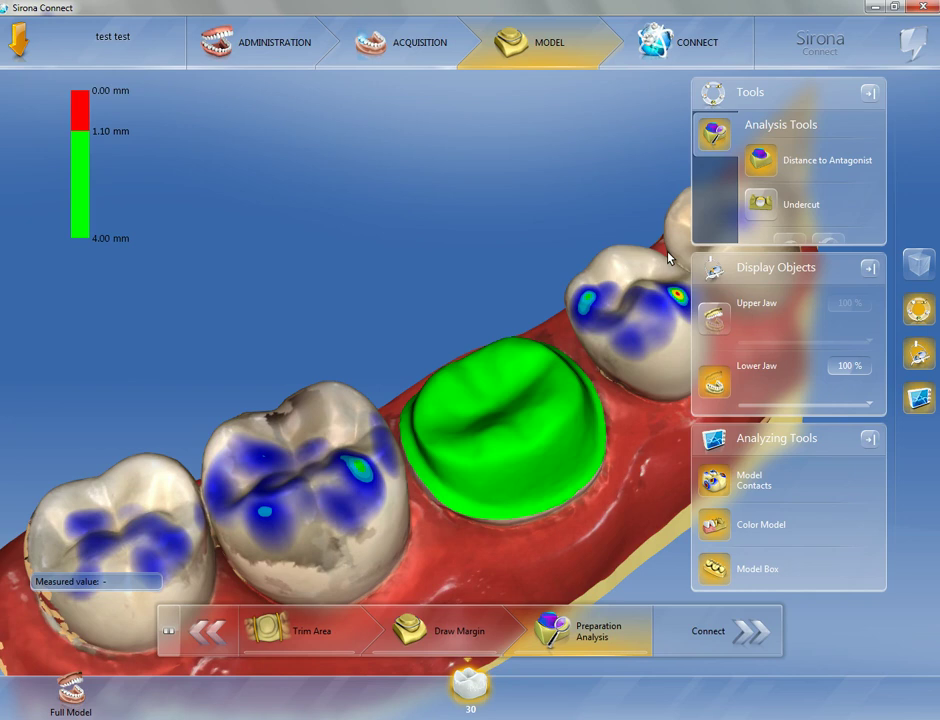
{"action": "left_click", "coordinate": [17, 38]}
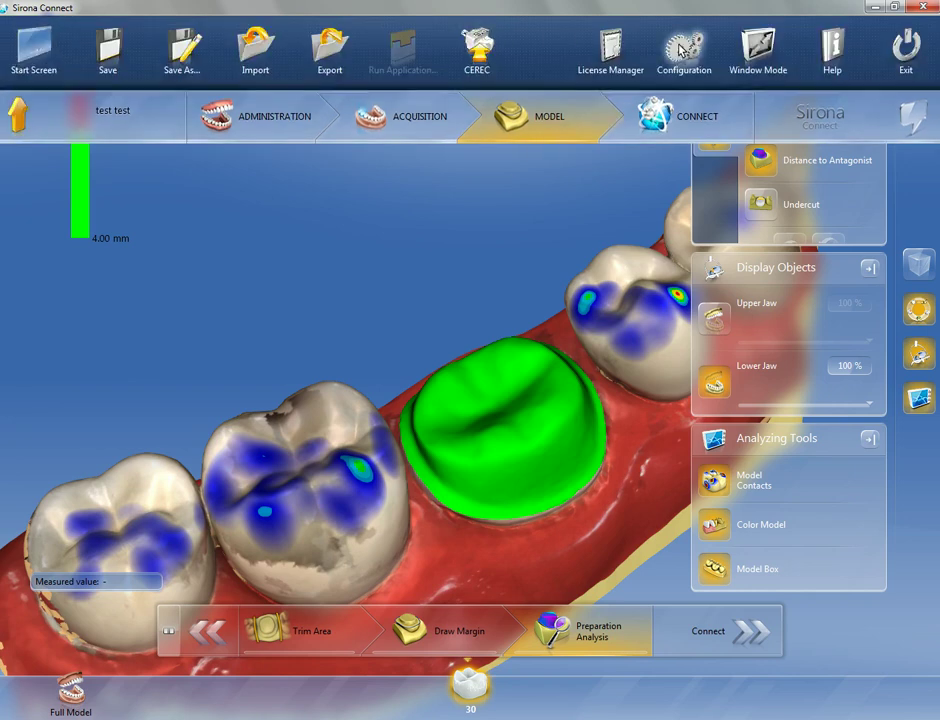
Review the Preparation Analysis parameters under Configuration, then continue to the Connect stage
{"action": "left_click", "coordinate": [680, 48]}
{"action": "left_click", "coordinate": [310, 312]}
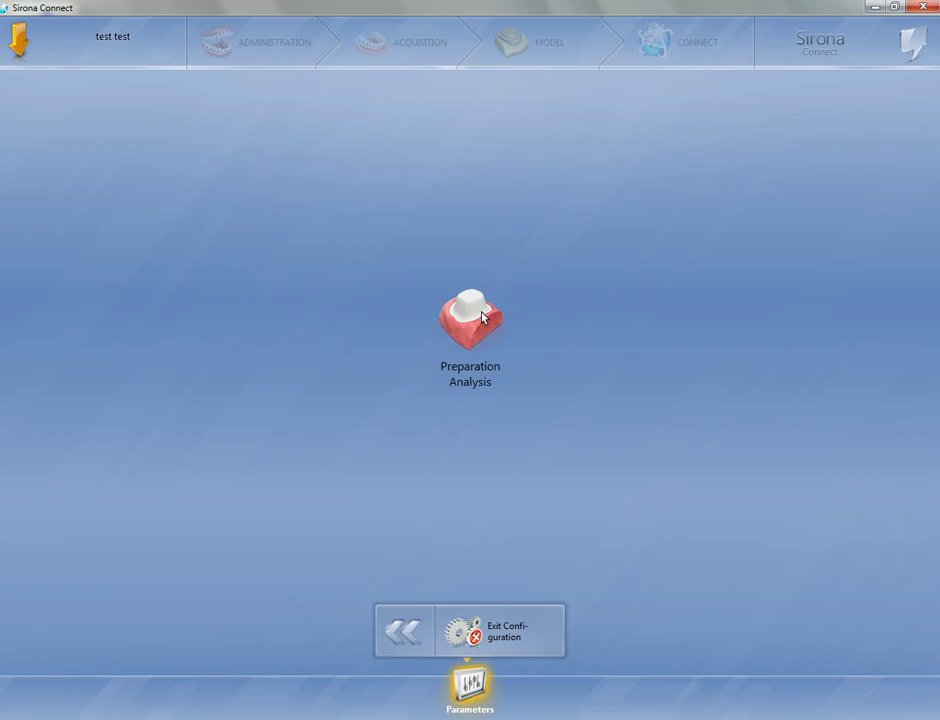
{"action": "left_click", "coordinate": [477, 322]}
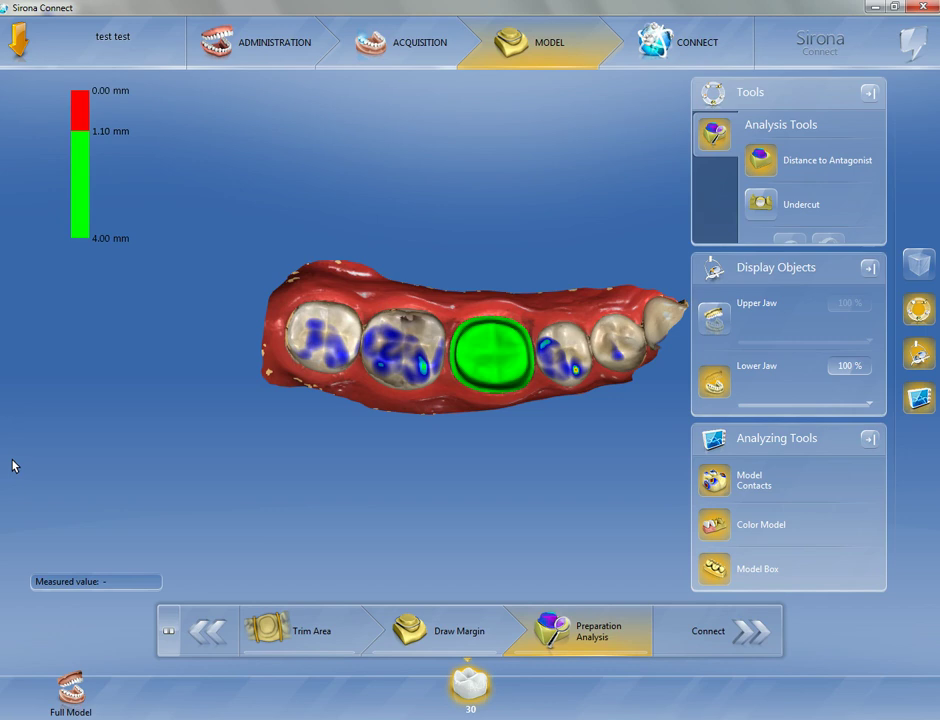
{"action": "left_click", "coordinate": [740, 636]}
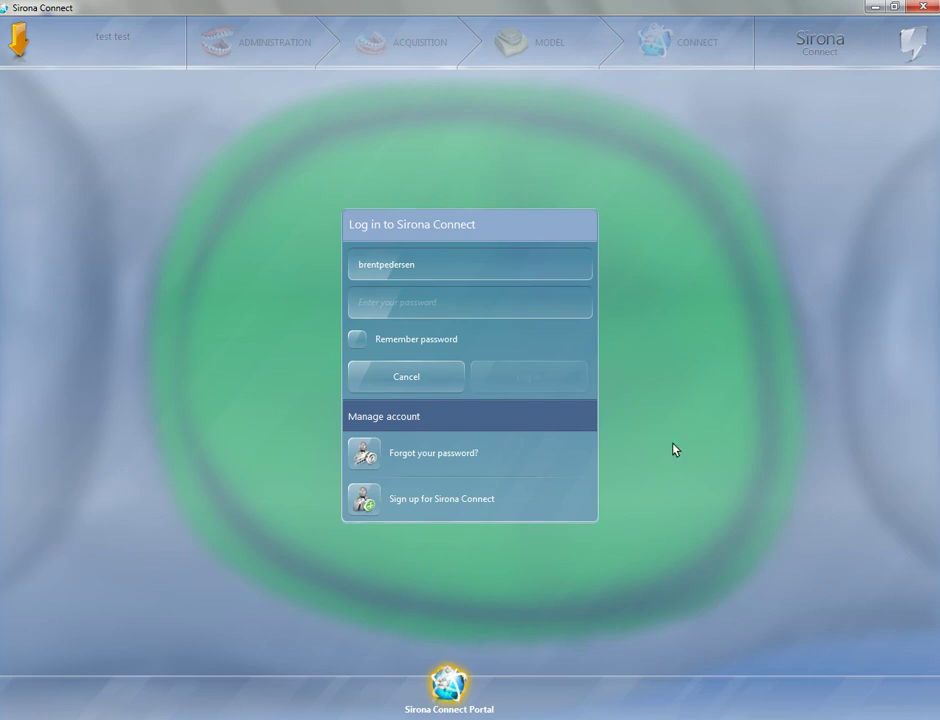
Enter the account password and log in to the Sirona Connect portal to upload the case
{"action": "left_click", "coordinate": [405, 315]}
{"action": "type", "text": "••"}
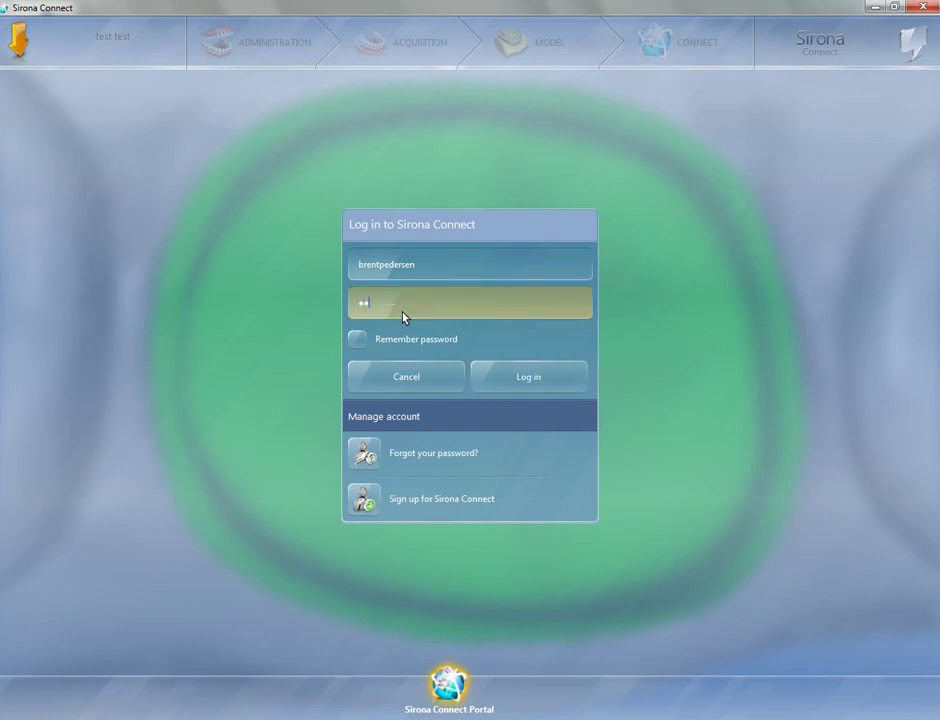
{"action": "type", "text": "••••"}
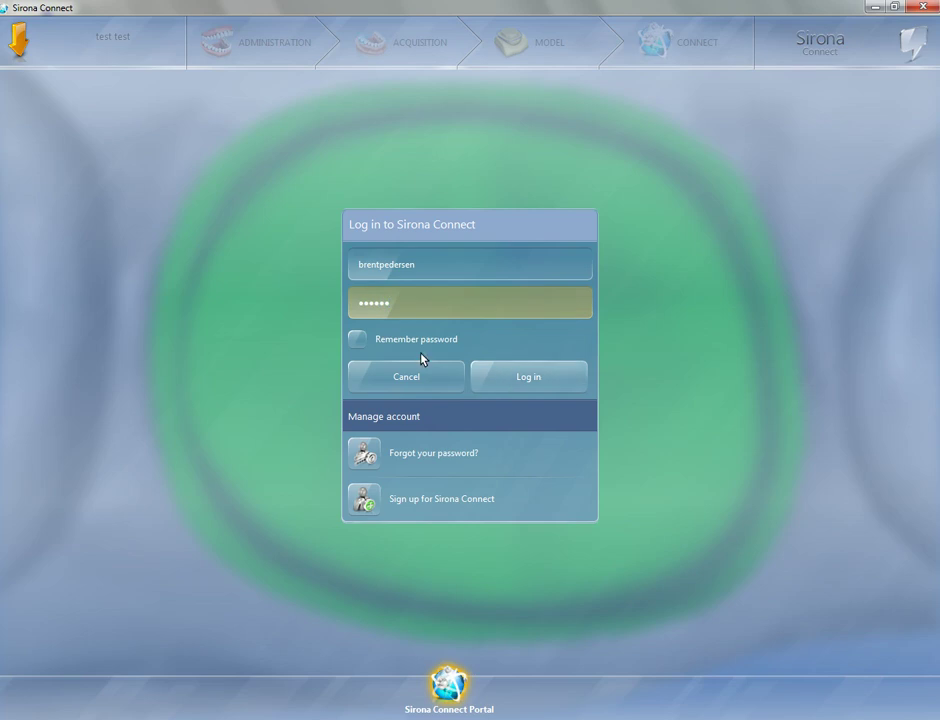
{"action": "left_click", "coordinate": [518, 380]}
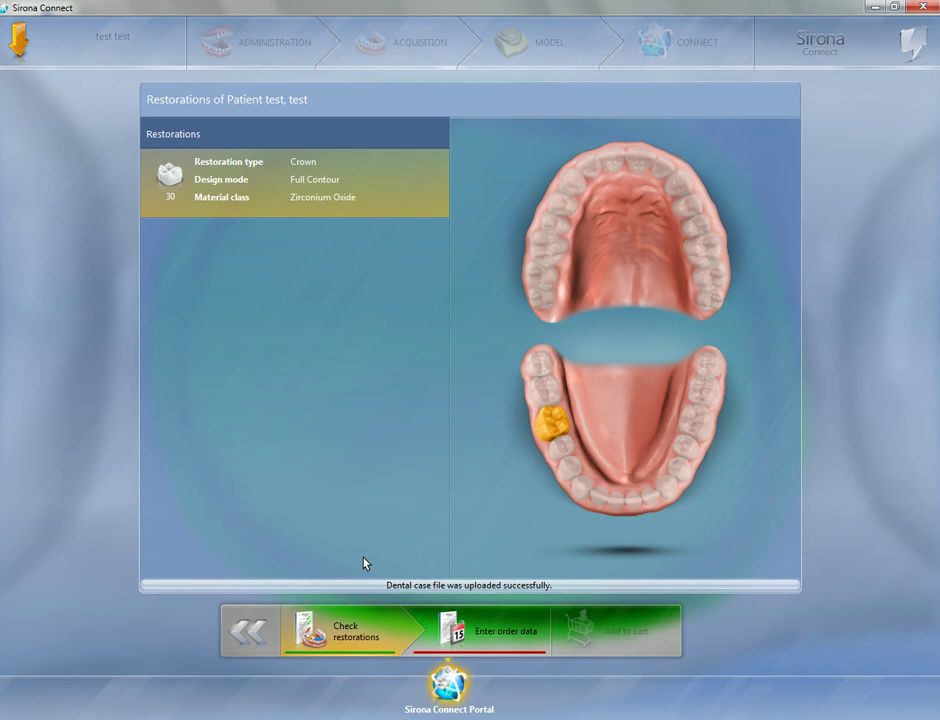
Enter order data with female gender and 'A2 HT' instructions, add it to the cart, and begin submitting
{"action": "left_click", "coordinate": [474, 640]}
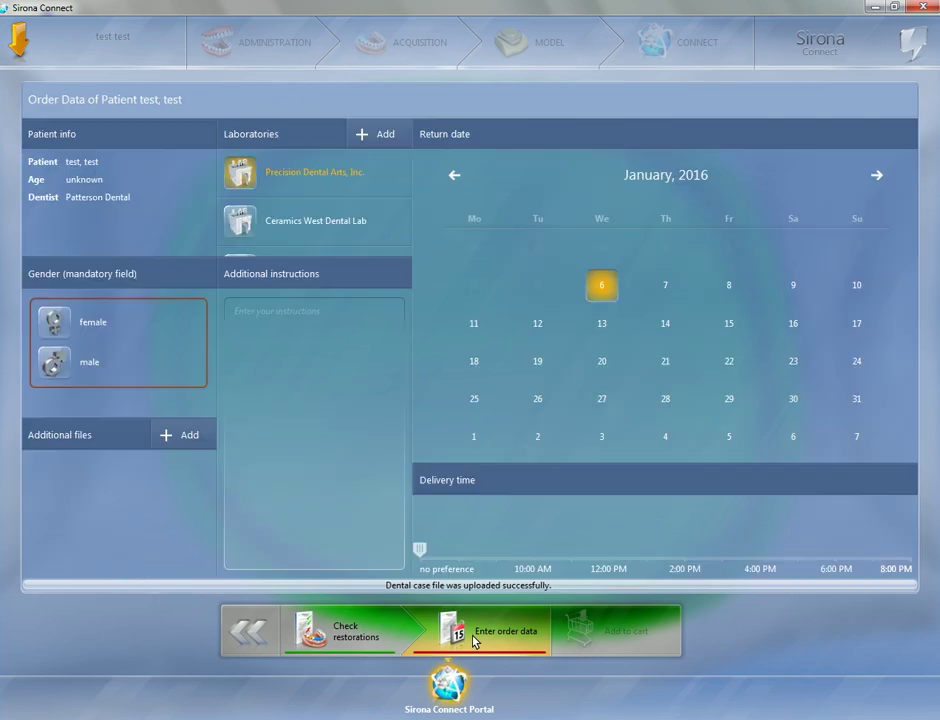
{"action": "left_click", "coordinate": [107, 321]}
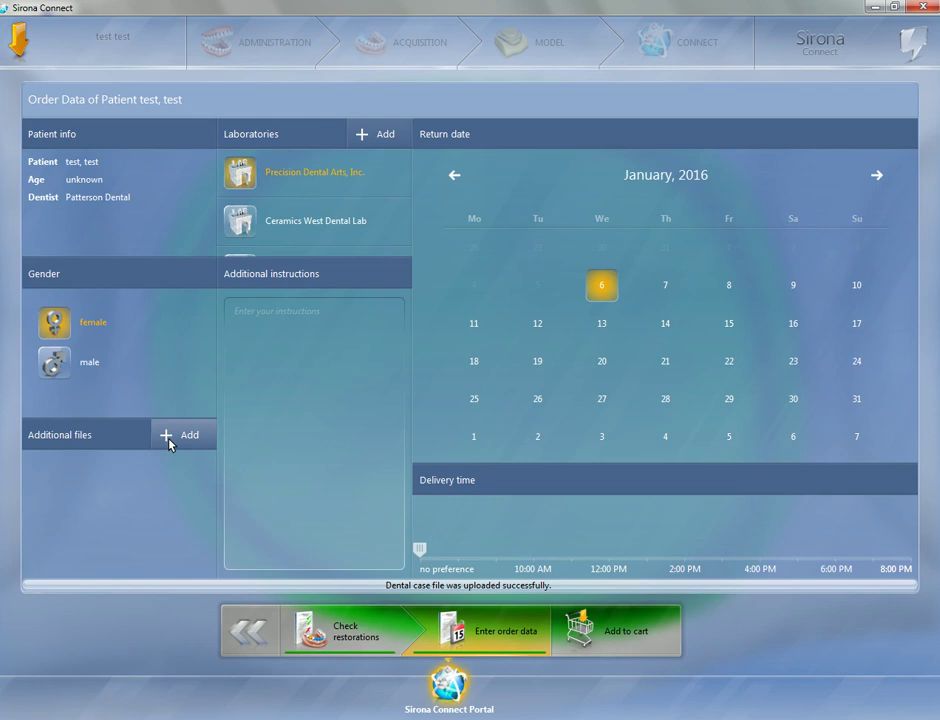
{"action": "left_click", "coordinate": [262, 389]}
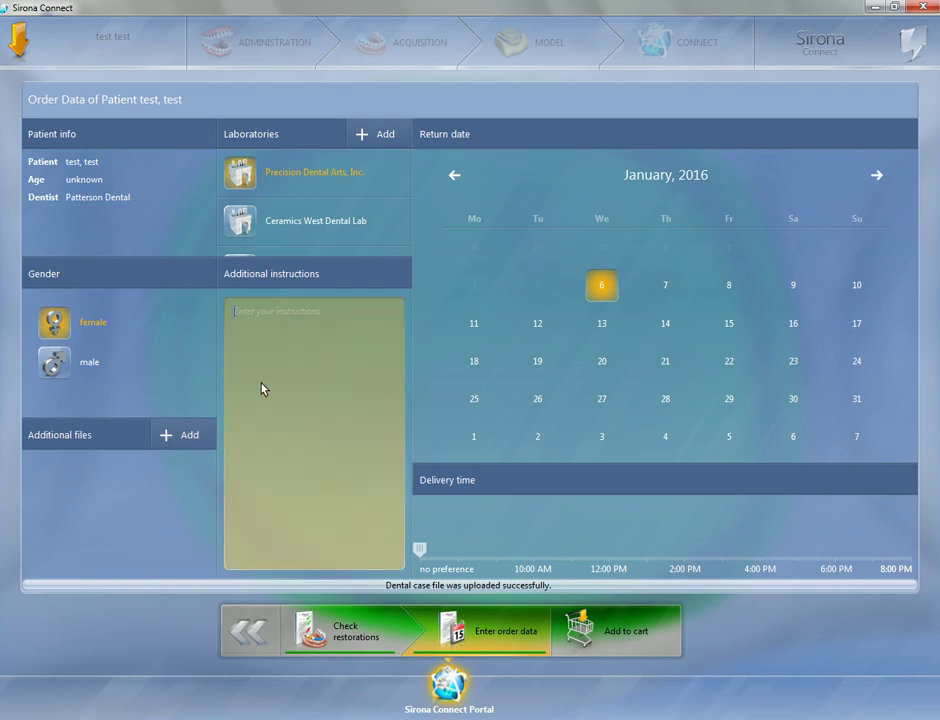
{"action": "type", "text": "A2 HT"}
{"action": "left_click", "coordinate": [604, 638]}
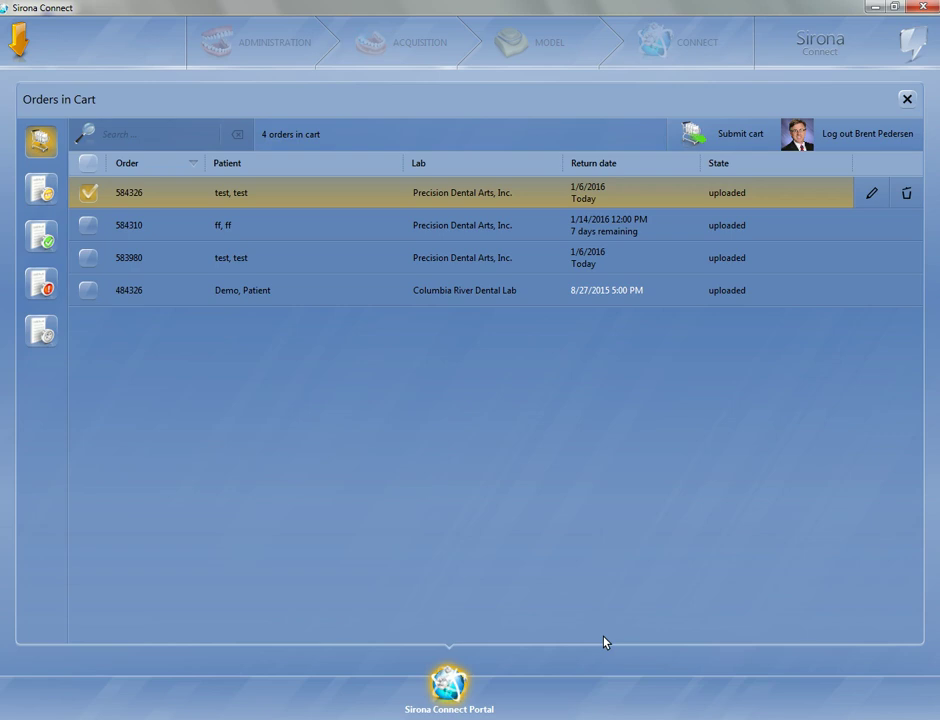
{"action": "left_click", "coordinate": [737, 134]}
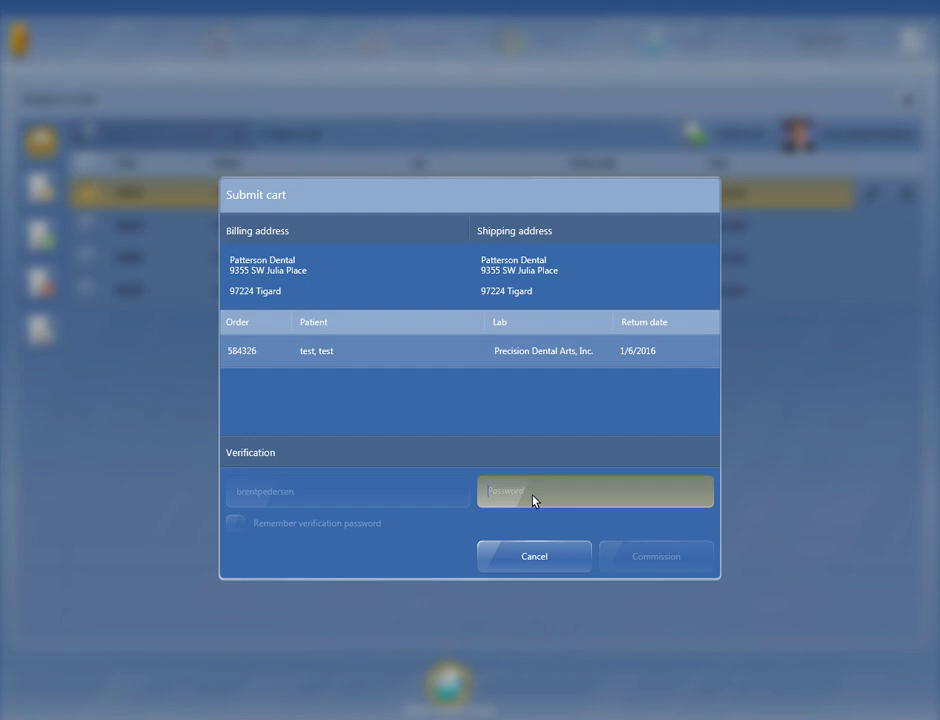
Enter the verification password to commission the order, then view the lab's 'Nice scan' acceptance email
{"action": "type", "text": "•••"}
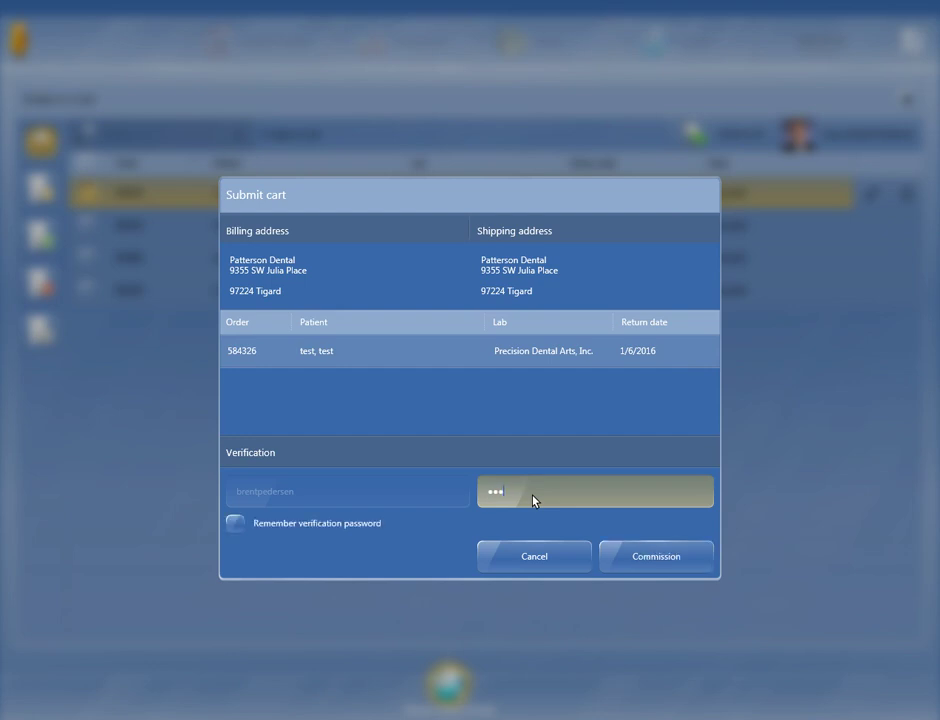
{"action": "type", "text": "•••"}
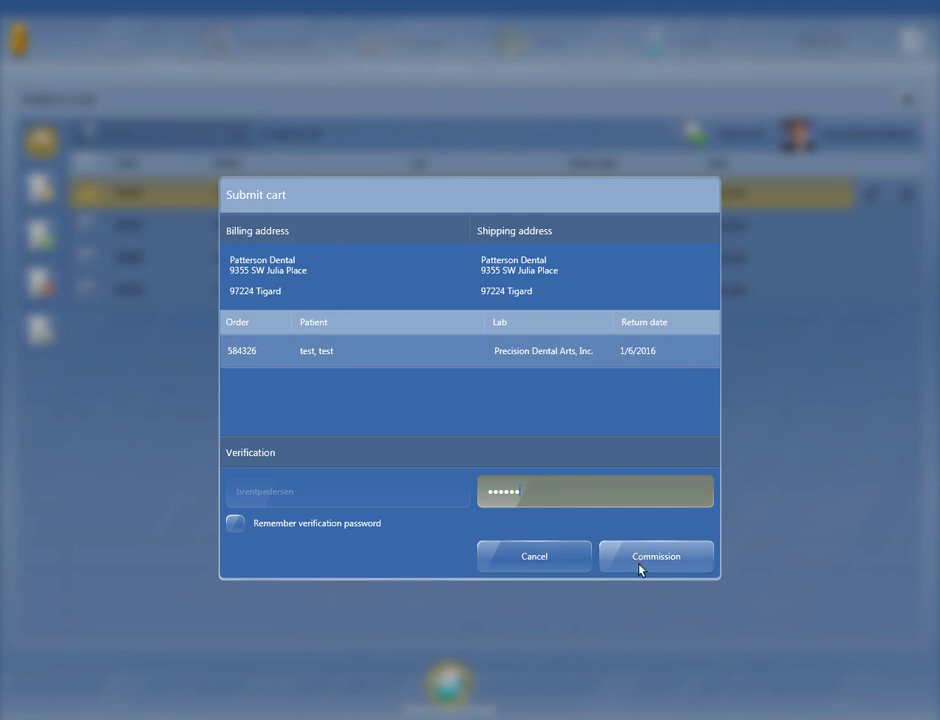
{"action": "left_click", "coordinate": [641, 568]}
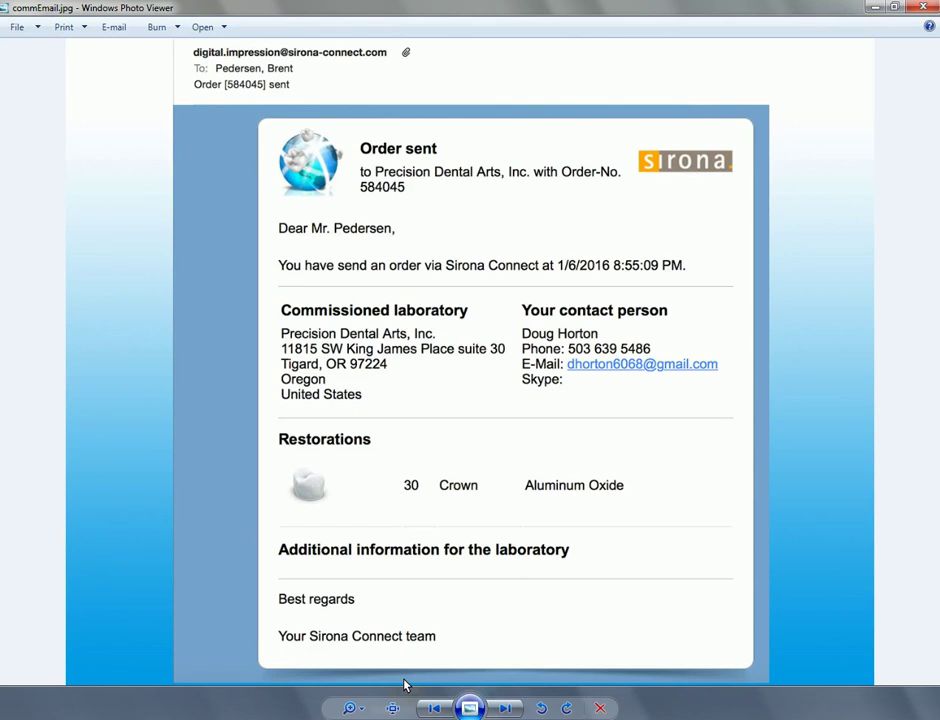
{"action": "mouse_move", "coordinate": [405, 712]}
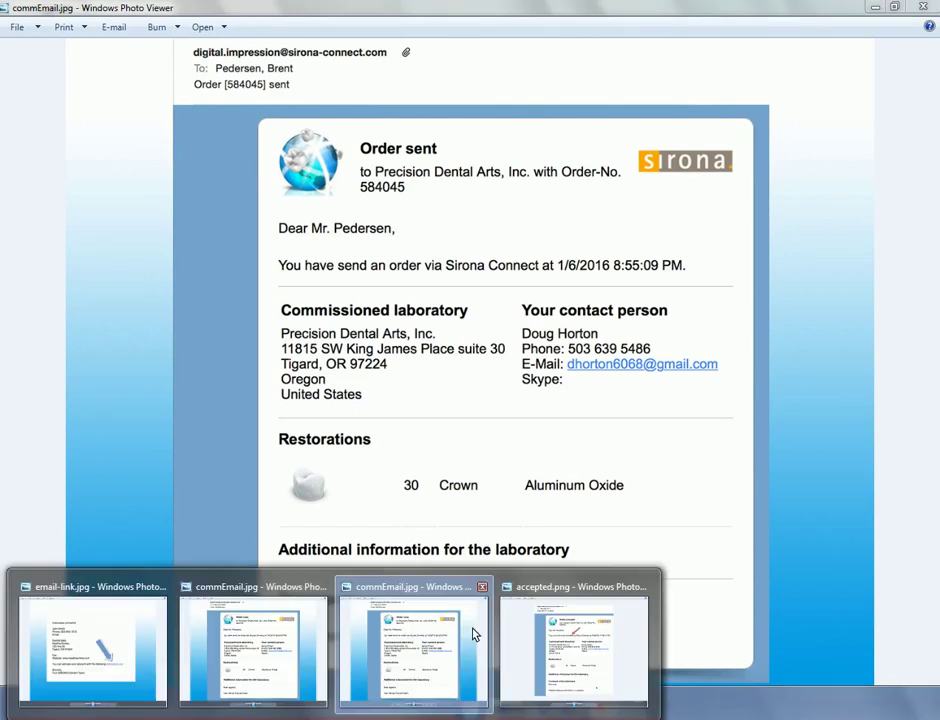
{"action": "left_click", "coordinate": [558, 655]}
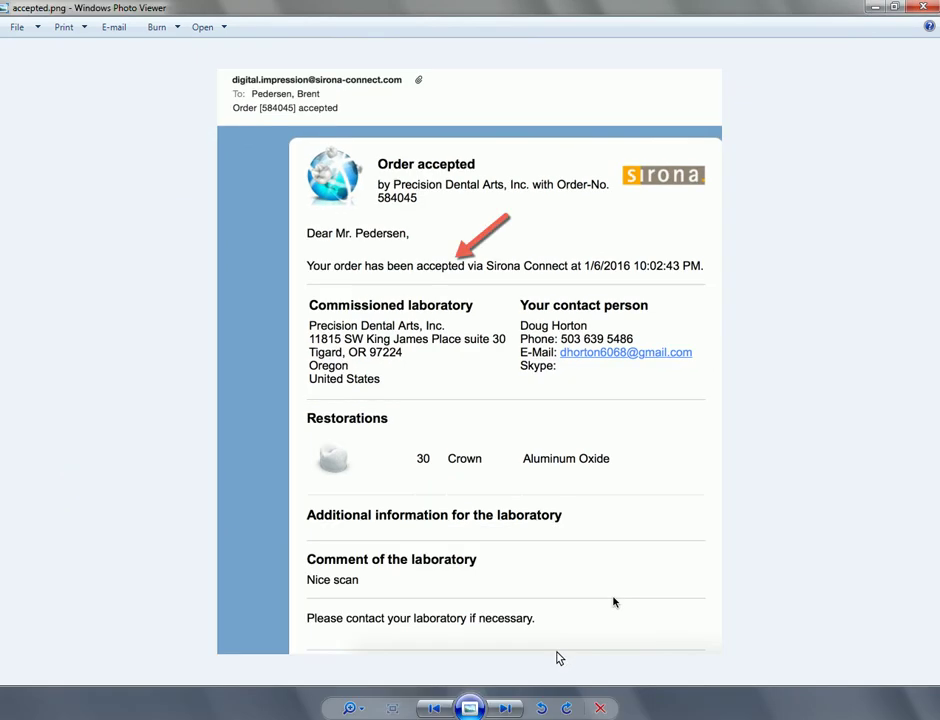